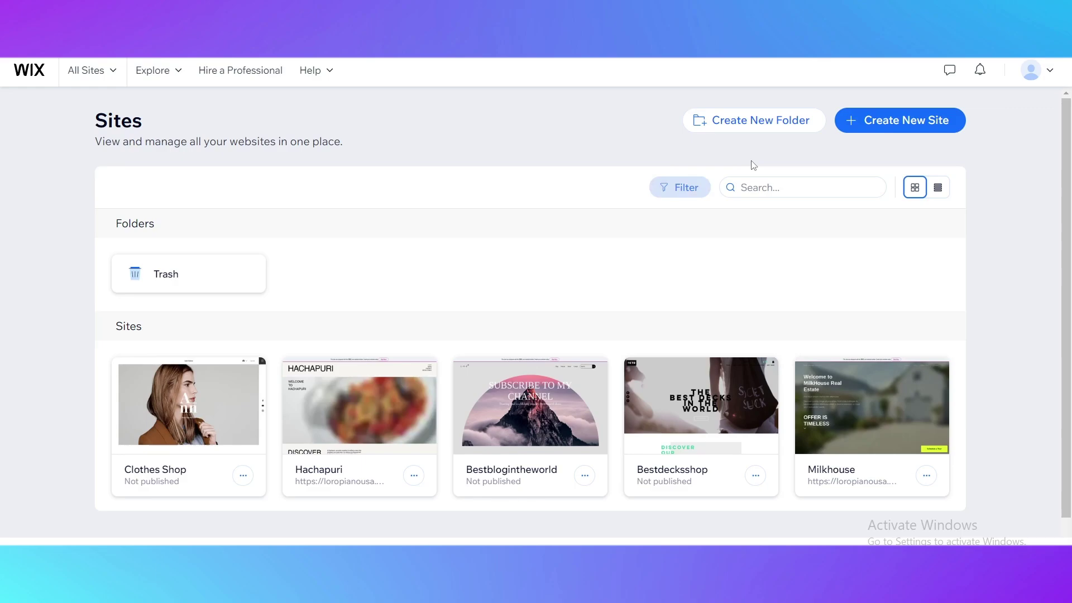
# Step: Open and dismiss the account menu to reach the new-site setup offering AI chat
pyautogui.click(1035, 77)
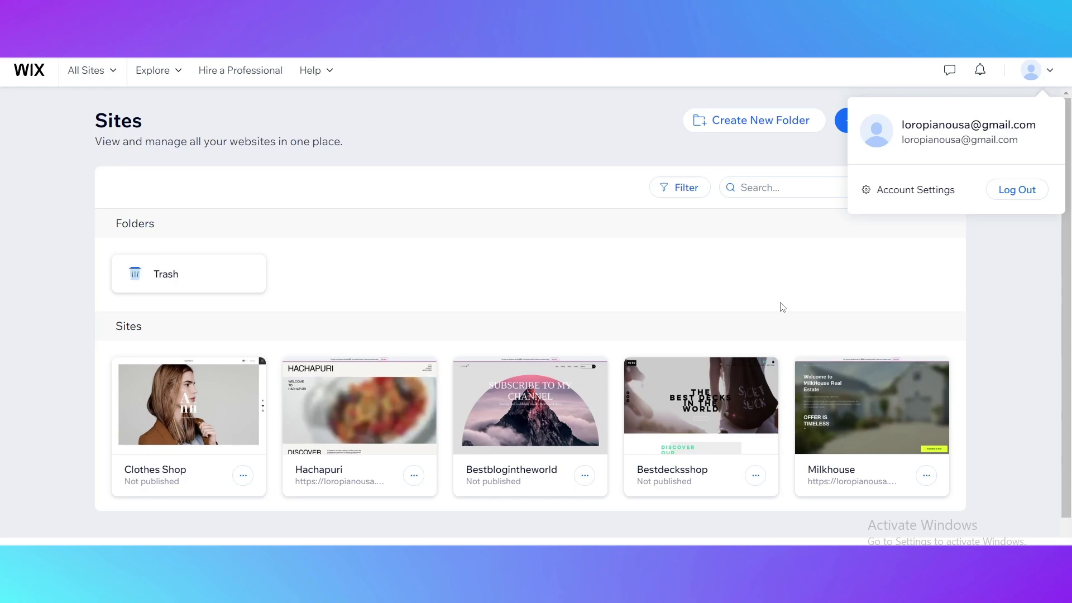
pyautogui.click(813, 150)
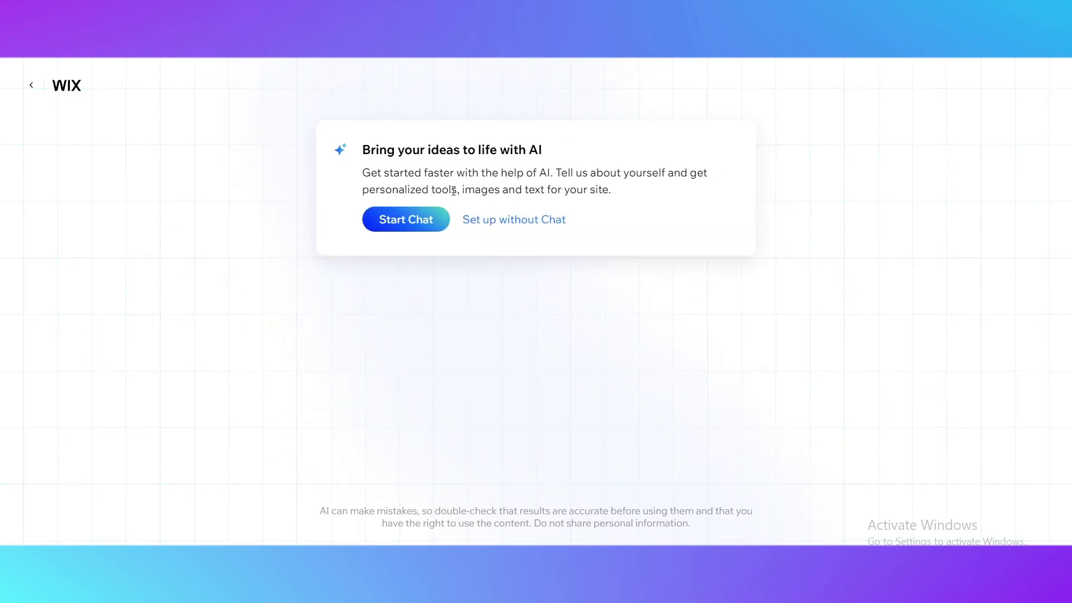
# Step: Set up without chat, clear the prefilled type, and choose Online Store as the site type
pyautogui.click(502, 231)
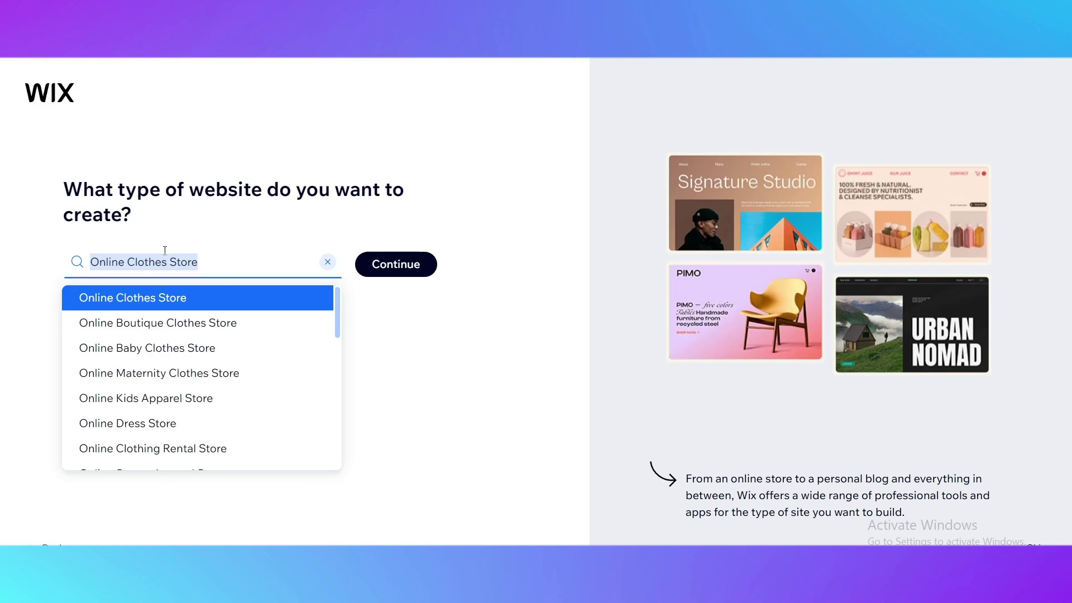
pyautogui.press('BackSpace')
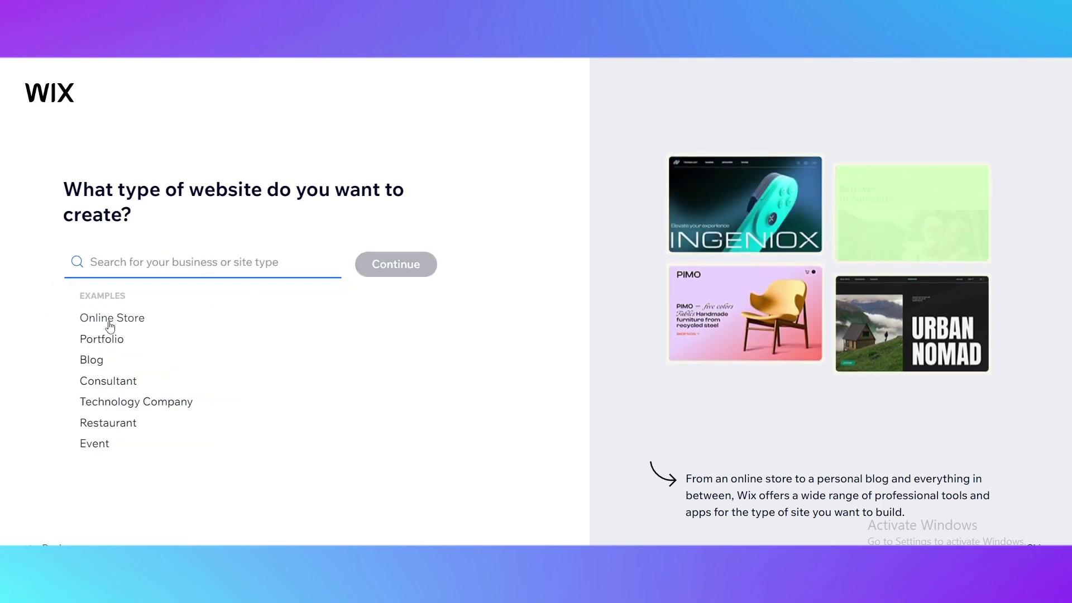
pyautogui.click(110, 324)
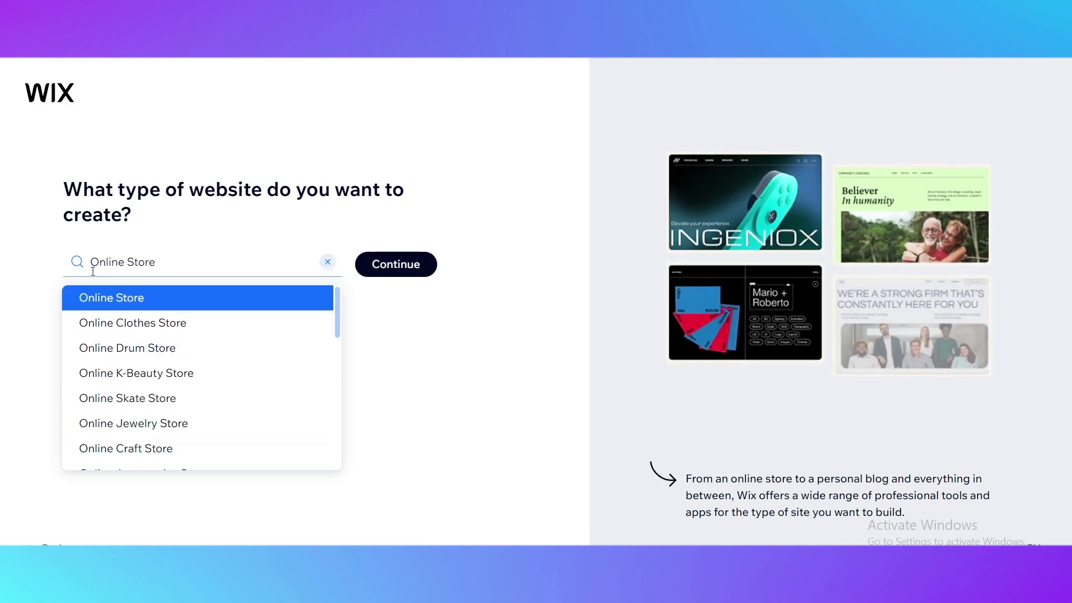
pyautogui.click(426, 274)
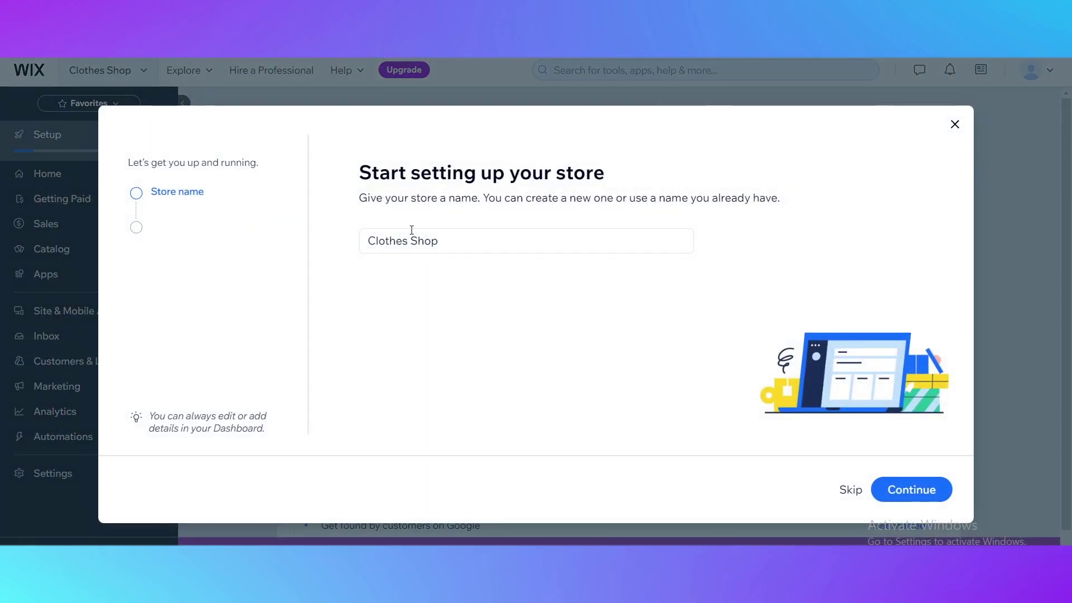
# Step: Replace the store name Clothes Shop with 'Ex' and confirm it
pyautogui.click(452, 244)
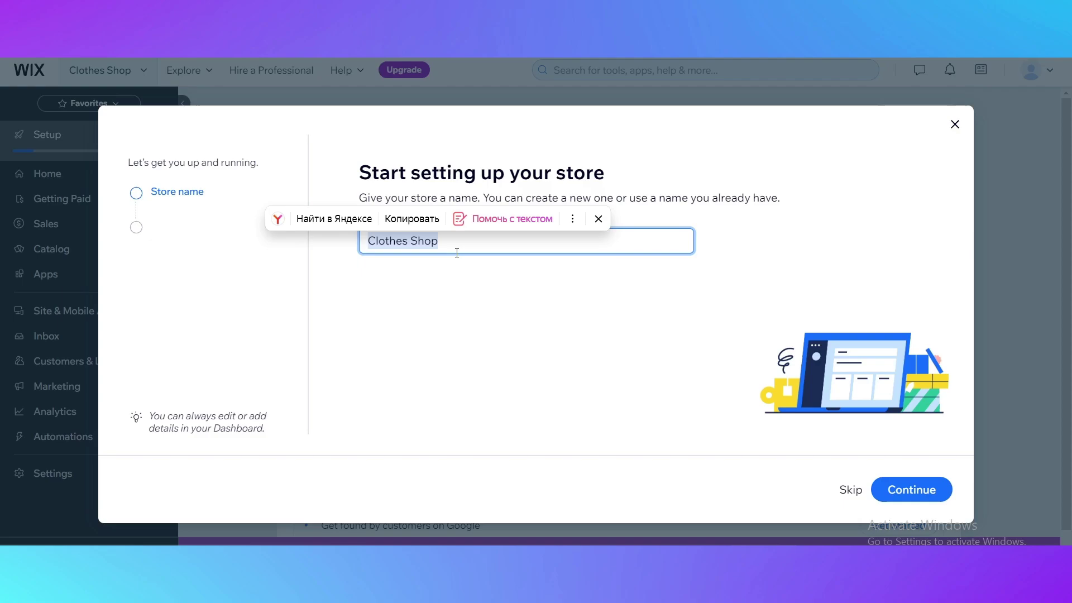
pyautogui.press('BackSpace')
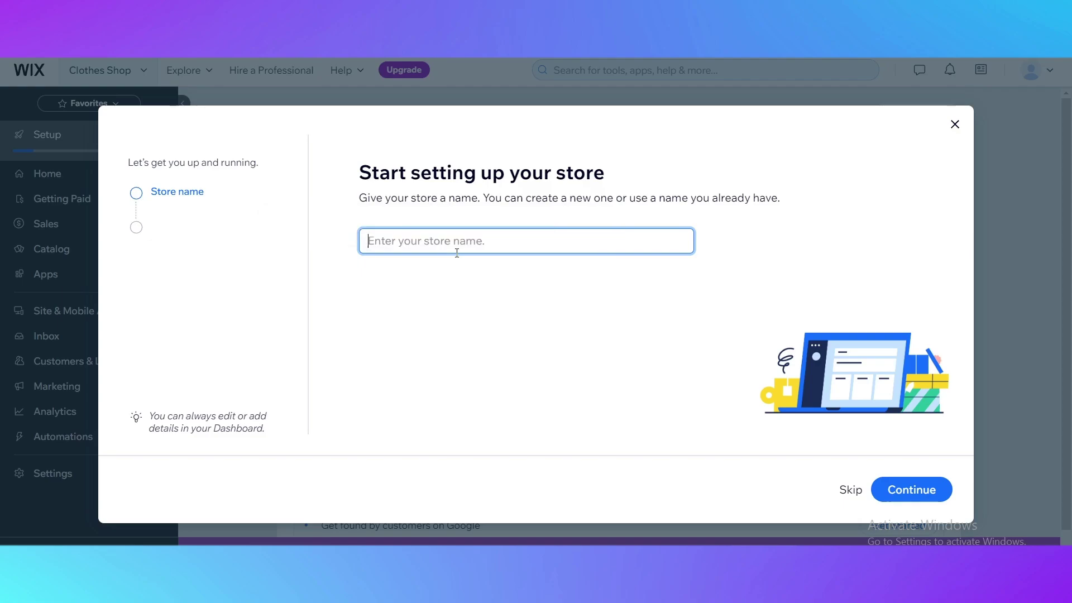
pyautogui.write('Example')
pyautogui.click(915, 489)
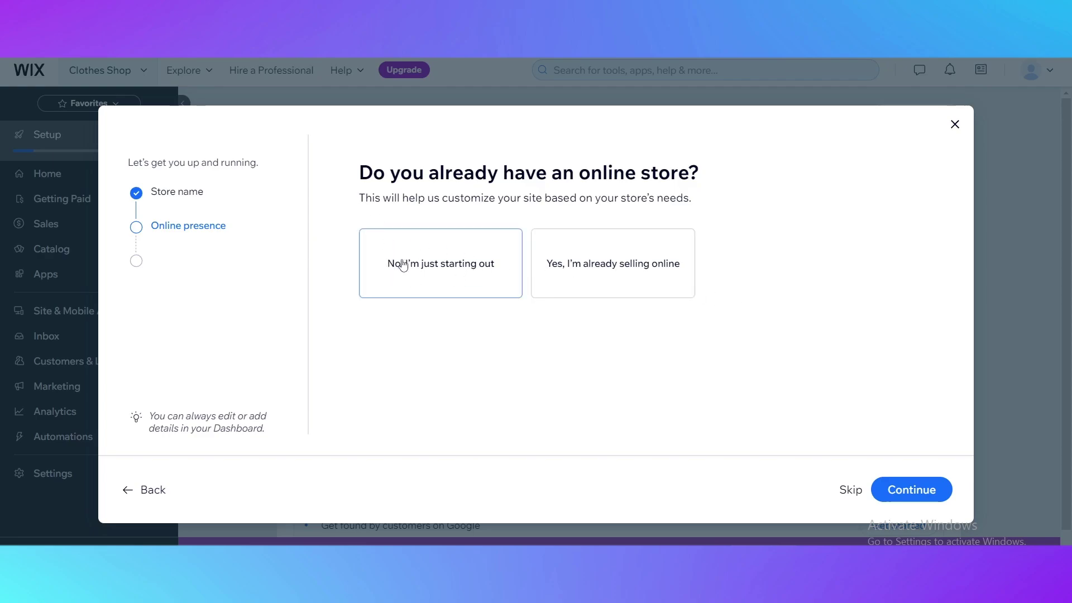
# Step: Answer the wizard: just starting out, selling physical products, through the online store
pyautogui.click(421, 277)
pyautogui.click(937, 487)
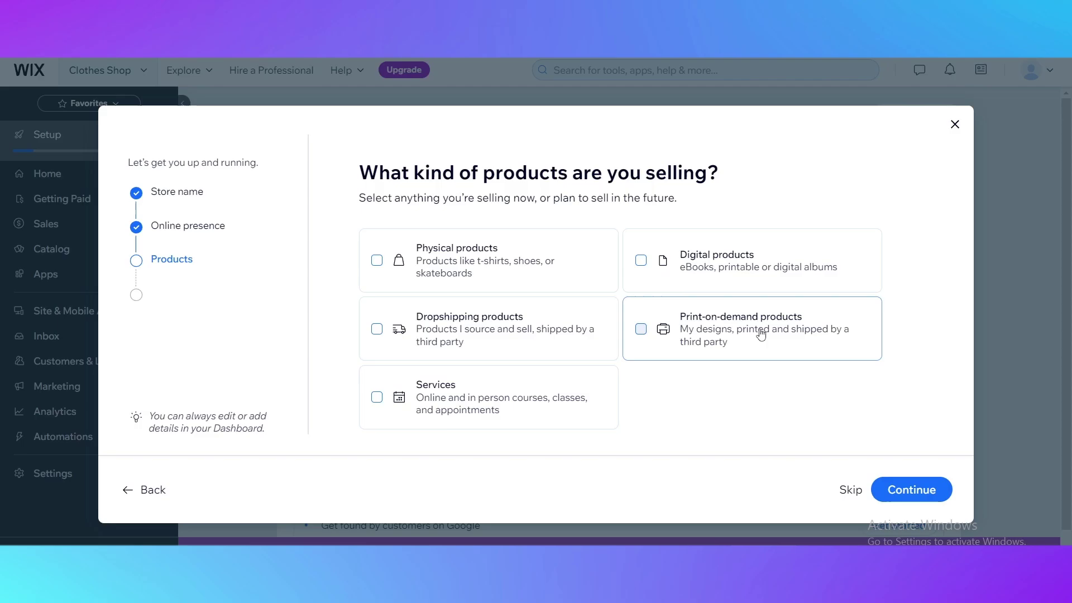
pyautogui.click(420, 273)
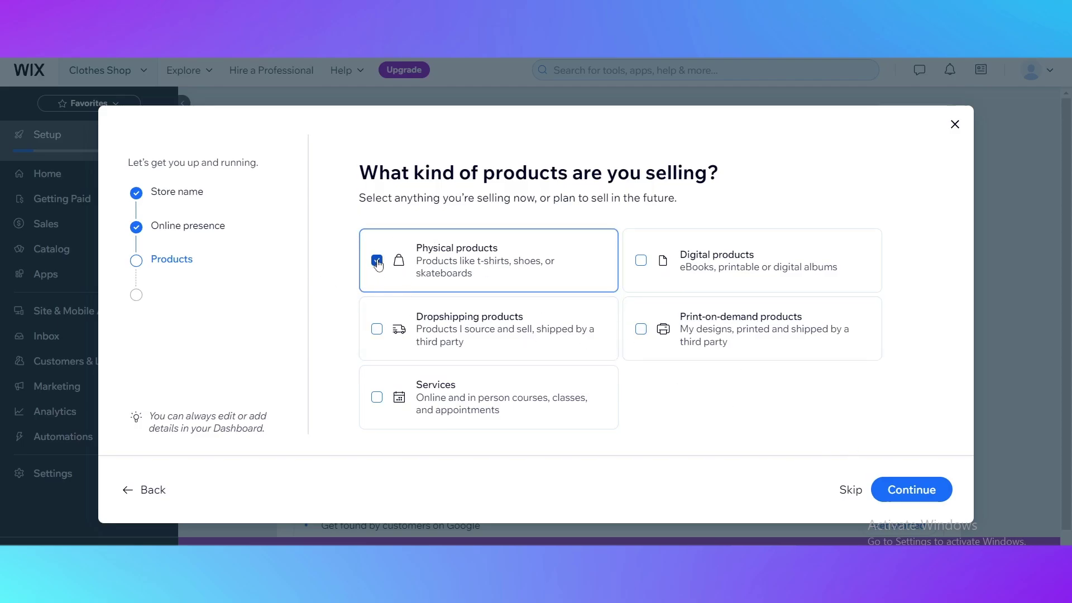
pyautogui.click(922, 492)
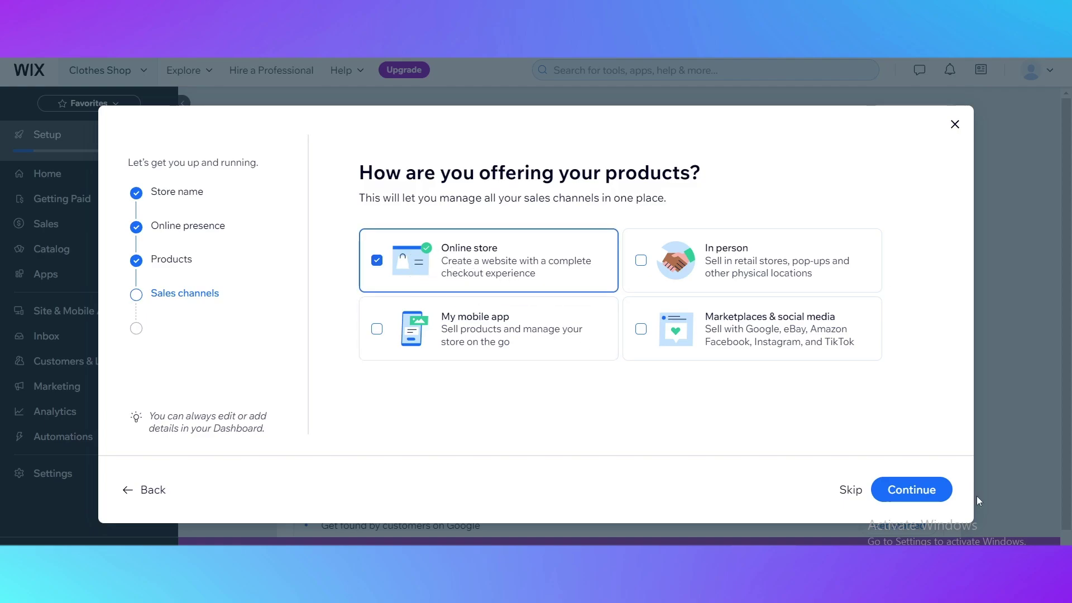
pyautogui.click(912, 489)
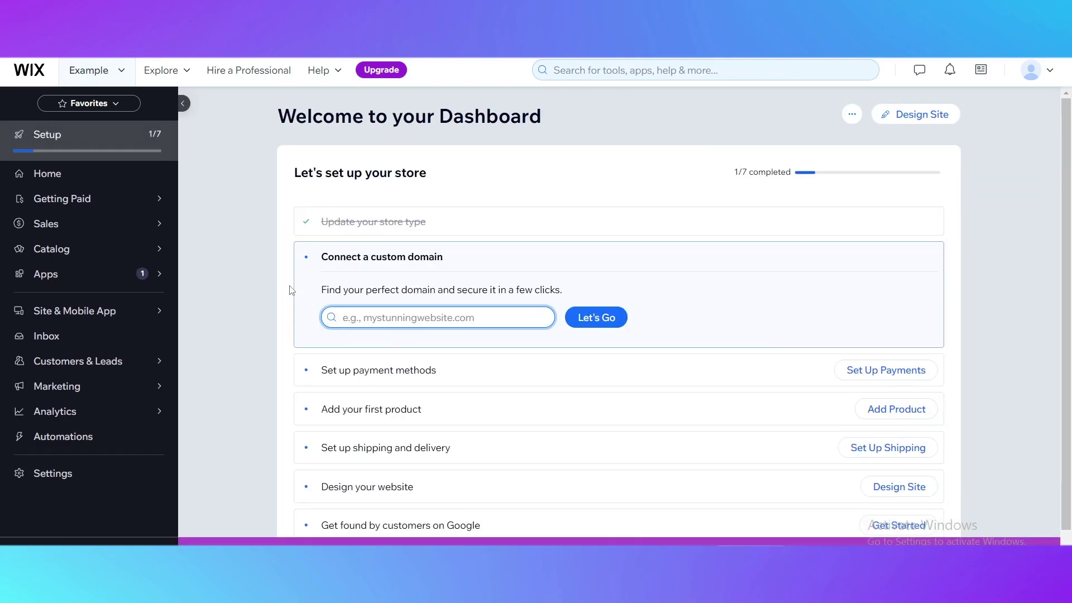
pyautogui.scroll(-1, 354, 376)
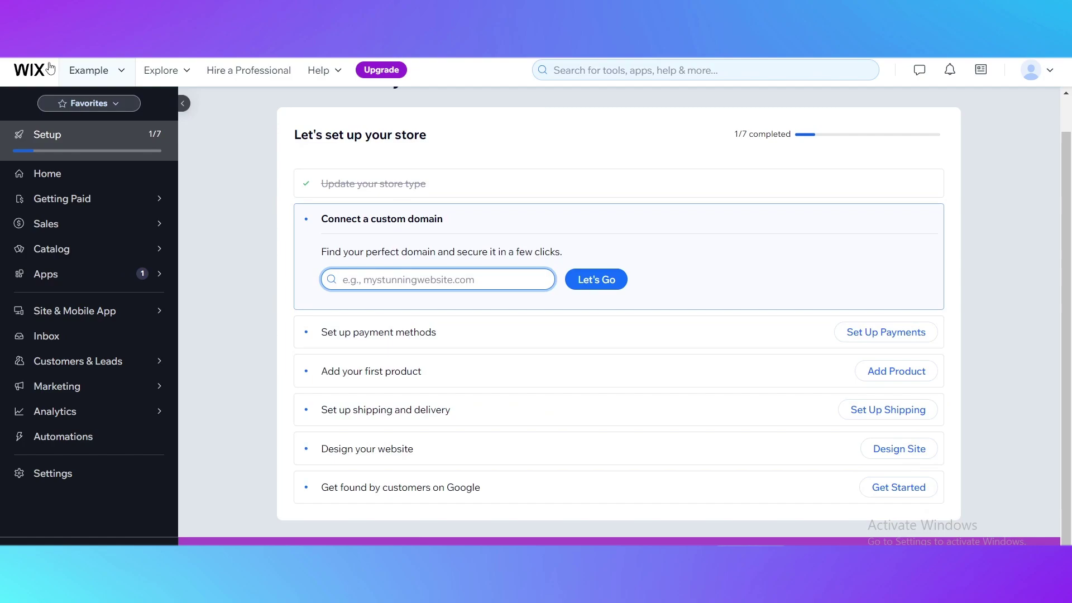
pyautogui.scroll(1, 692, 432)
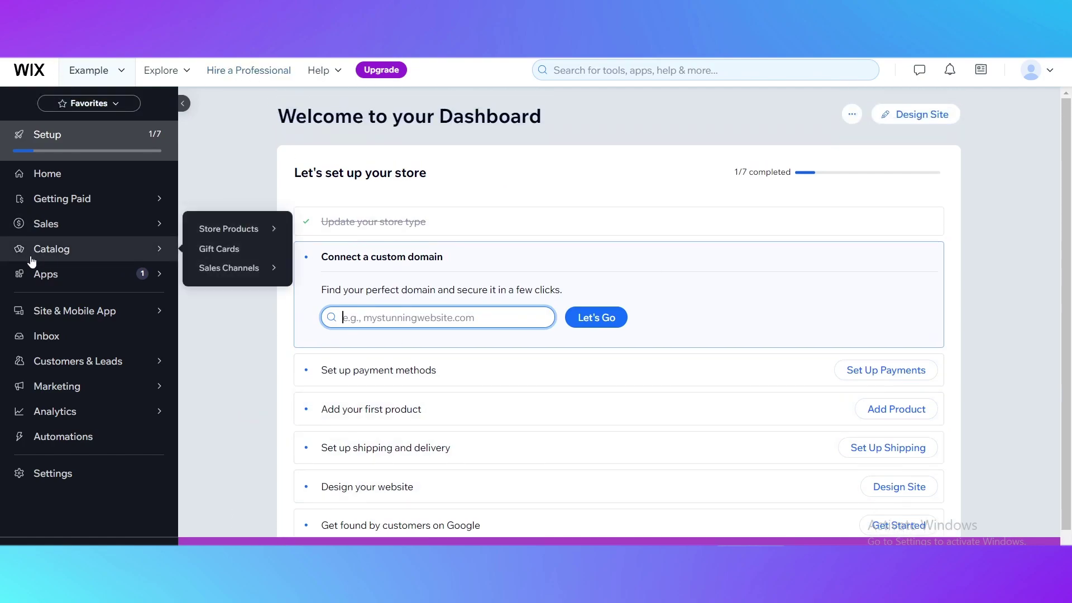
pyautogui.moveTo(59, 271)
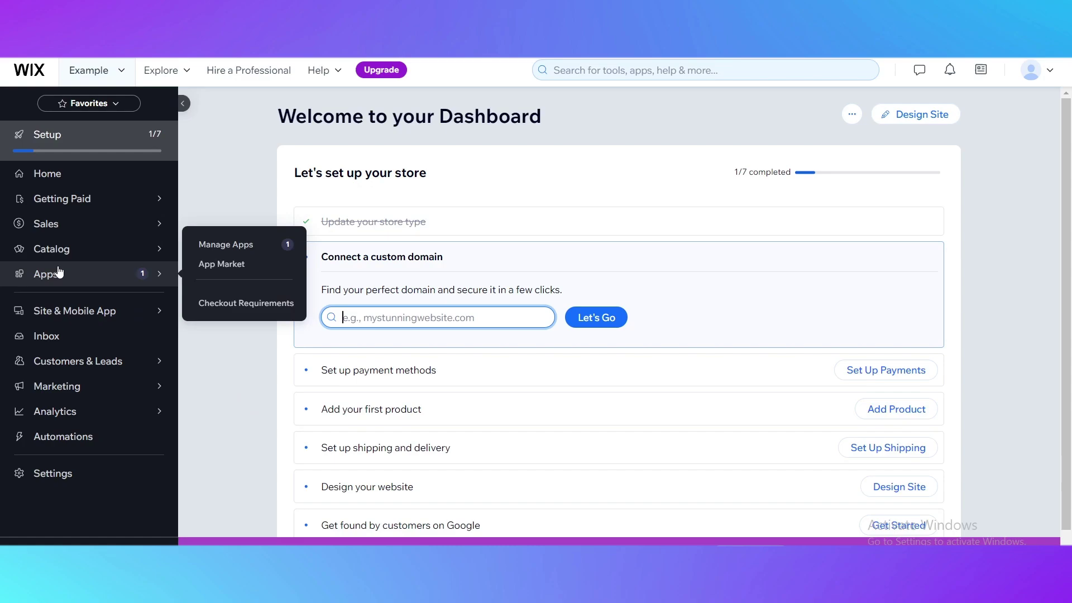
pyautogui.scroll(-1, 745, 337)
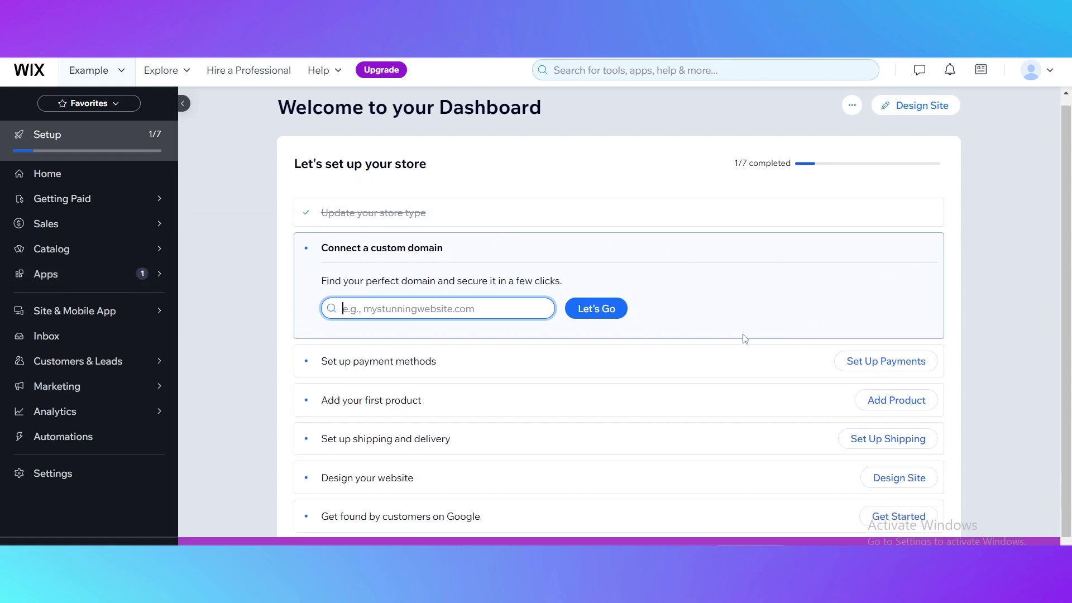
pyautogui.scroll(1, 689, 338)
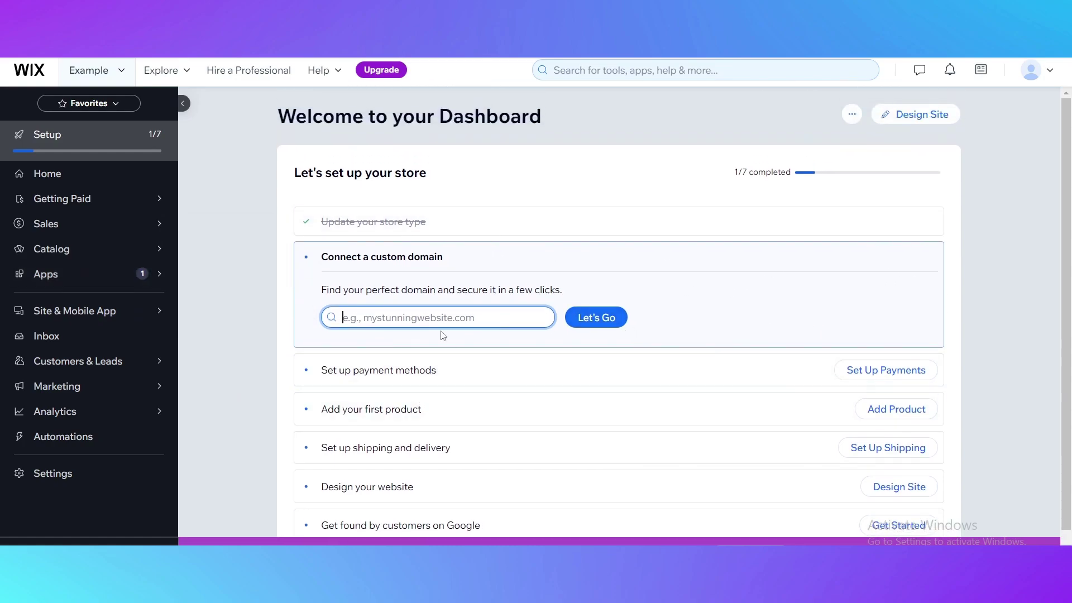
# Step: Open the site's actions menu and move to designing the site
pyautogui.click(850, 118)
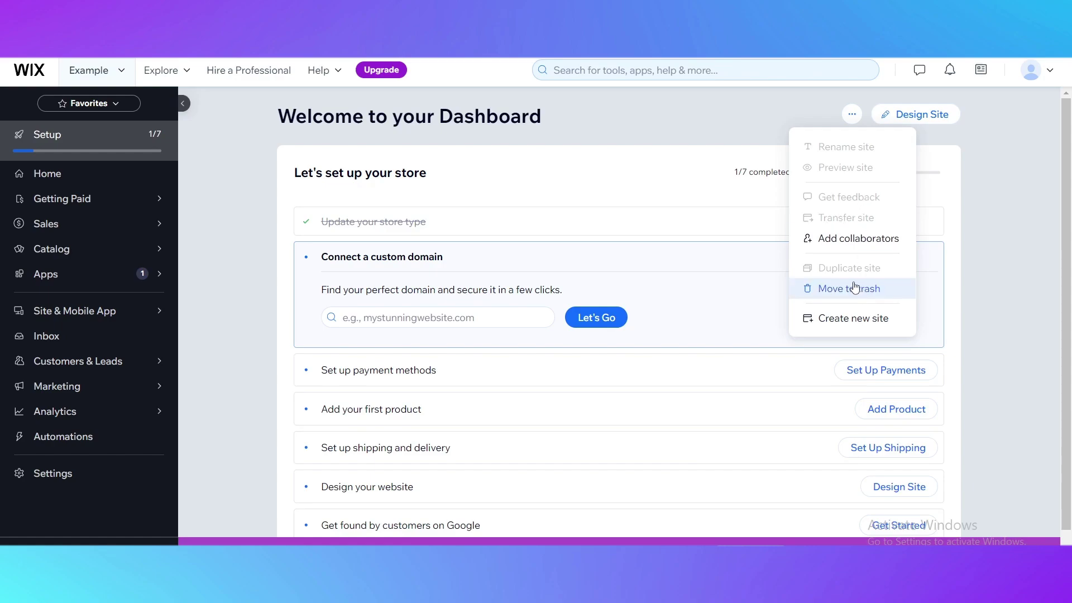
pyautogui.scroll(-1, 558, 410)
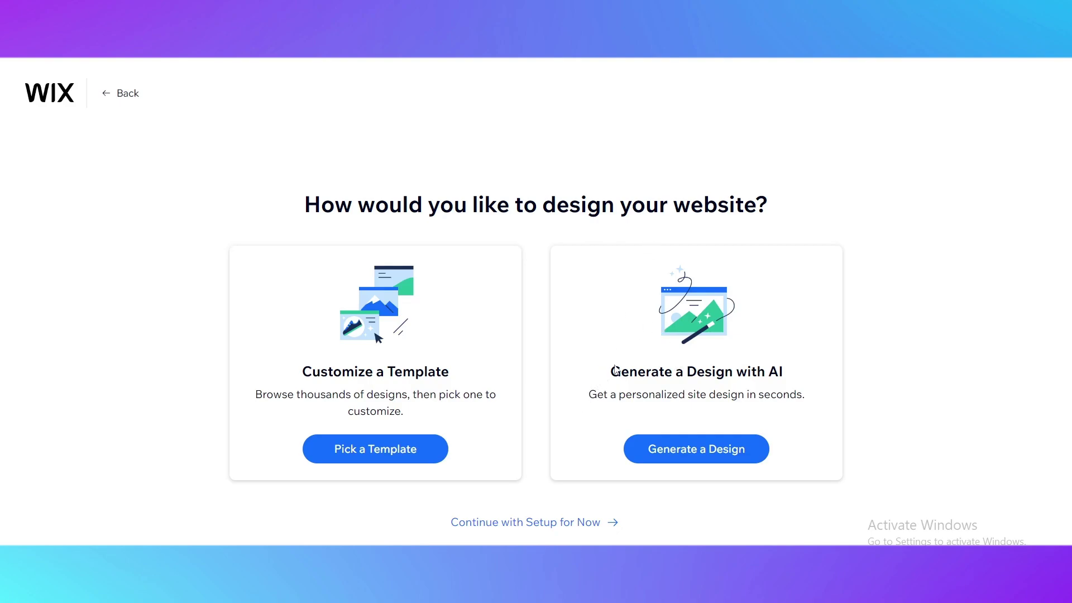
# Step: Open the template gallery from the design-method page
pyautogui.moveTo(621, 372); pyautogui.dragTo(783, 366)
pyautogui.moveTo(296, 372); pyautogui.dragTo(451, 382)
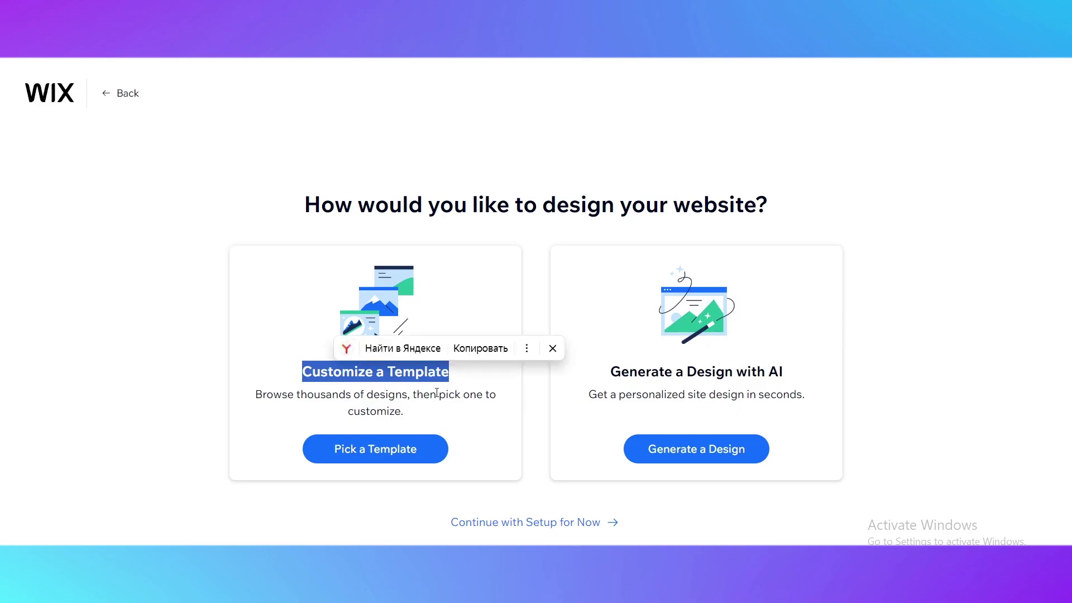
pyautogui.click(369, 447)
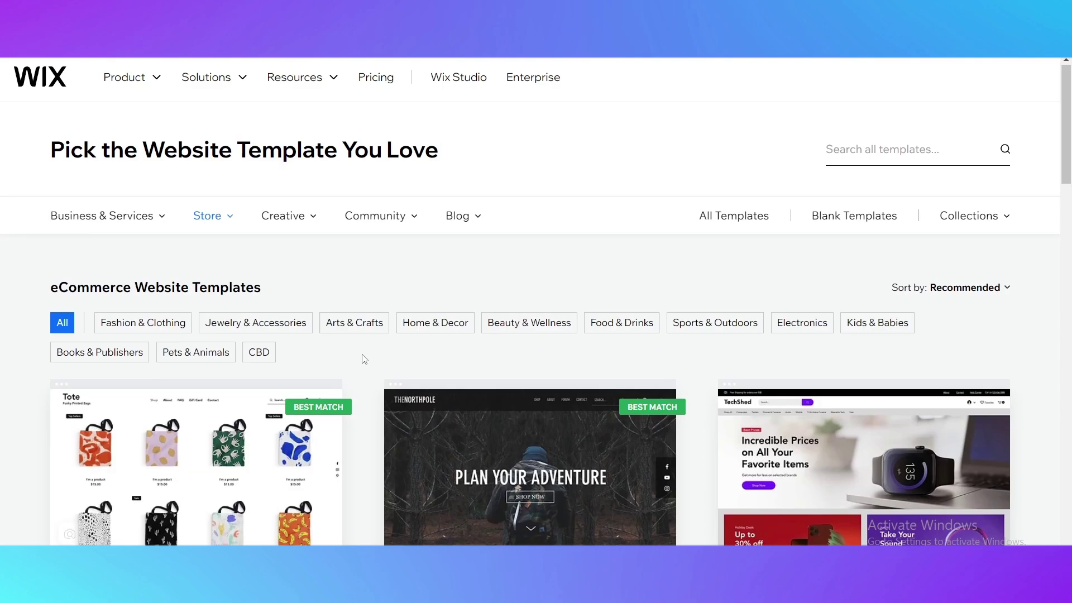
# Step: Find the Beauty Shop store template and start editing it
pyautogui.scroll(-4, 364, 359)
pyautogui.scroll(3, 366, 364)
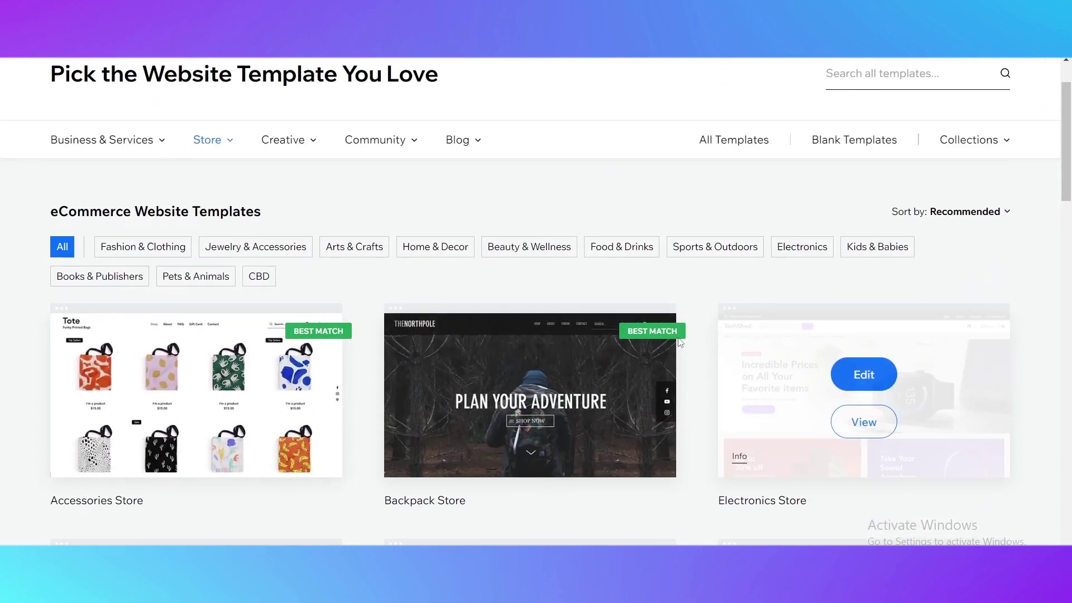
pyautogui.scroll(-5, 680, 342)
pyautogui.scroll(6, 287, 302)
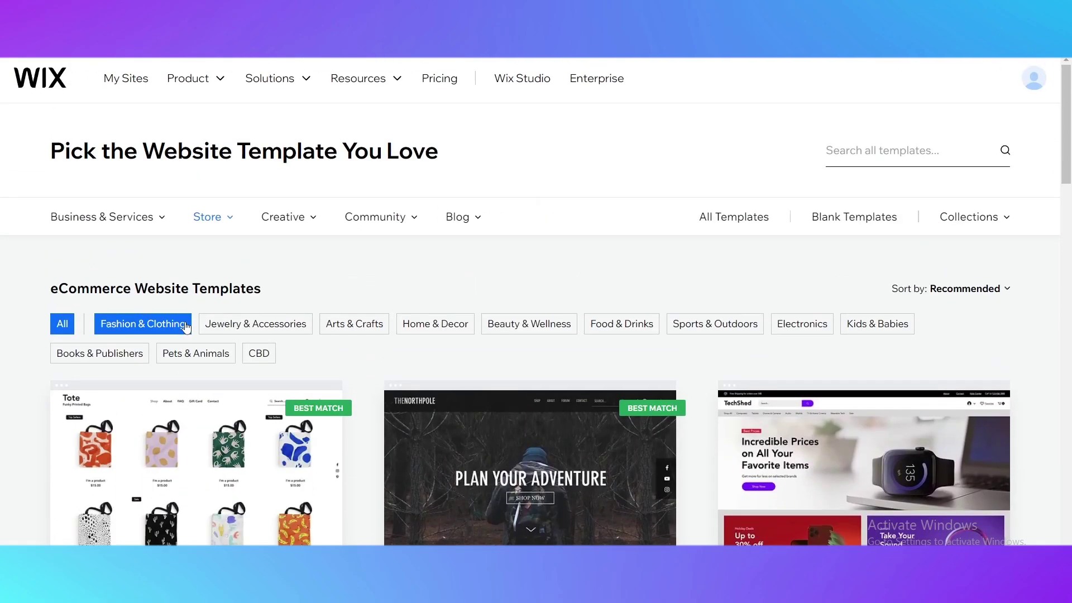
pyautogui.scroll(-7, 470, 387)
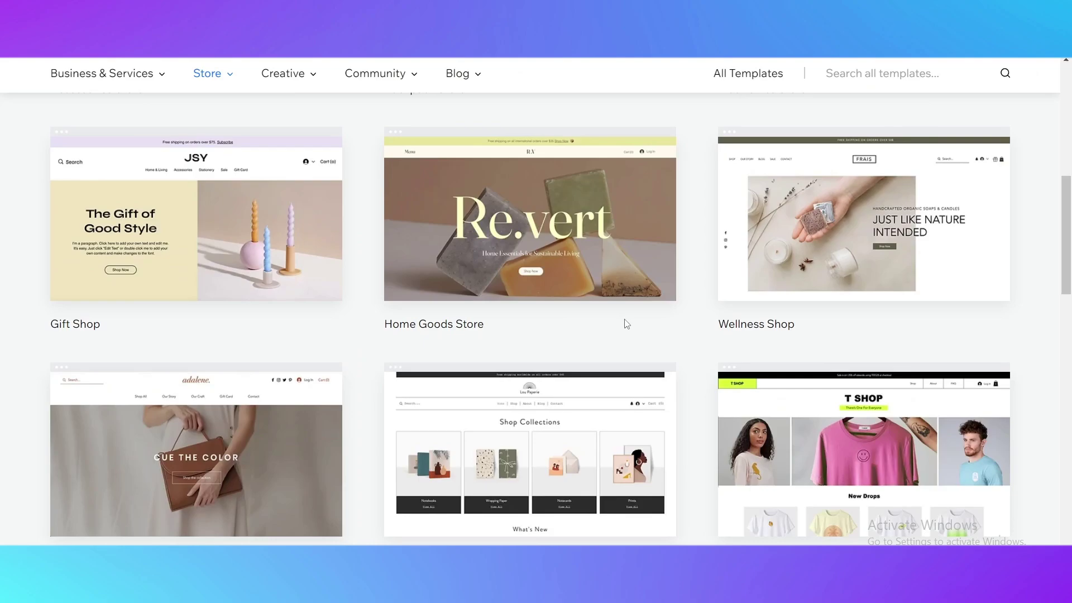
pyautogui.scroll(-3, 559, 347)
pyautogui.scroll(3, 899, 296)
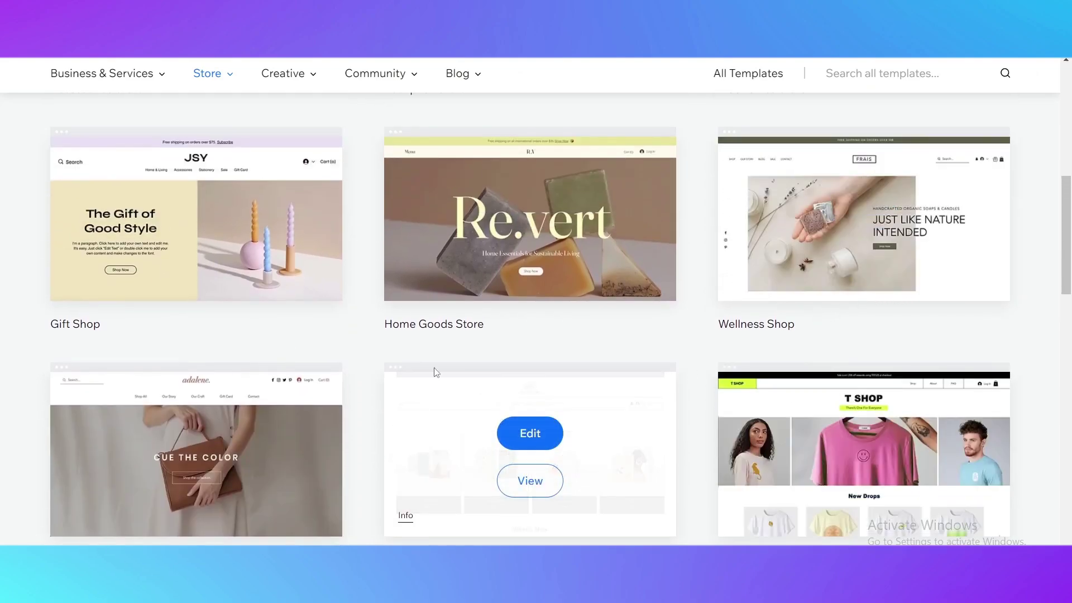
pyautogui.scroll(-7, 415, 339)
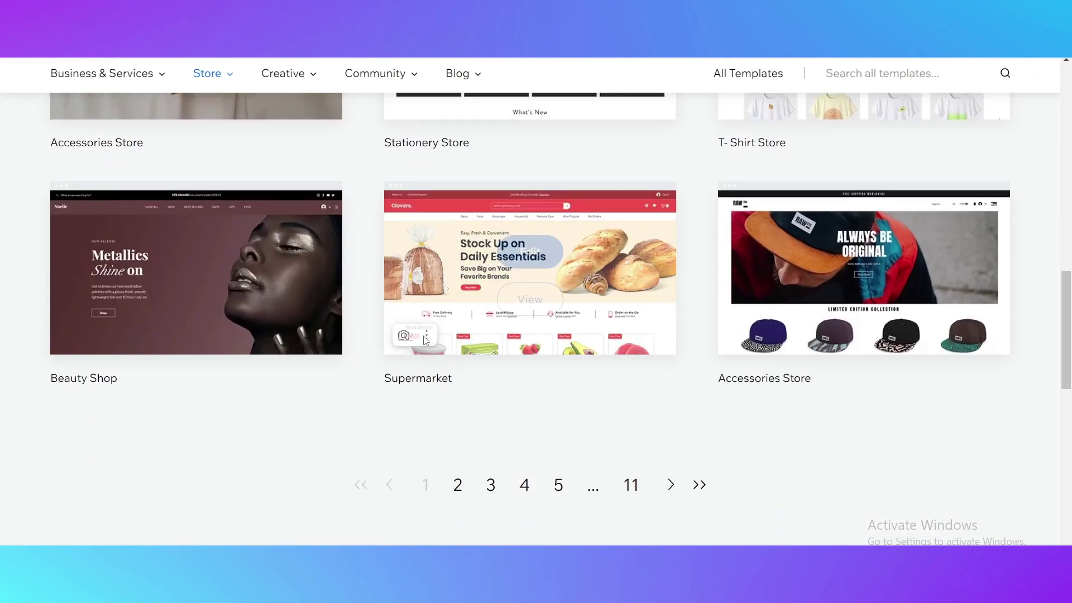
pyautogui.moveTo(189, 270)
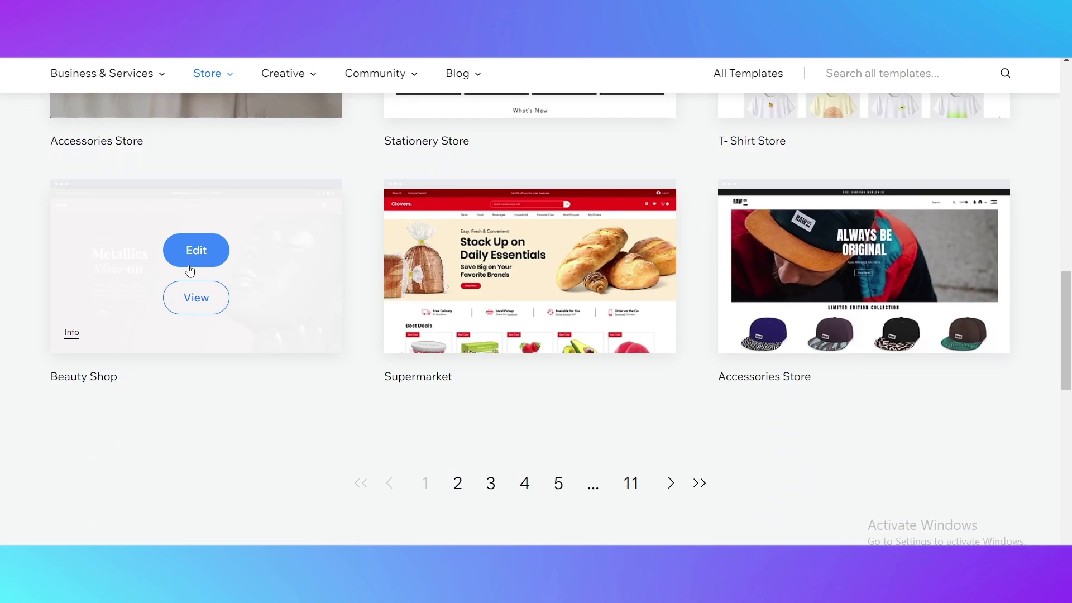
pyautogui.click(204, 250)
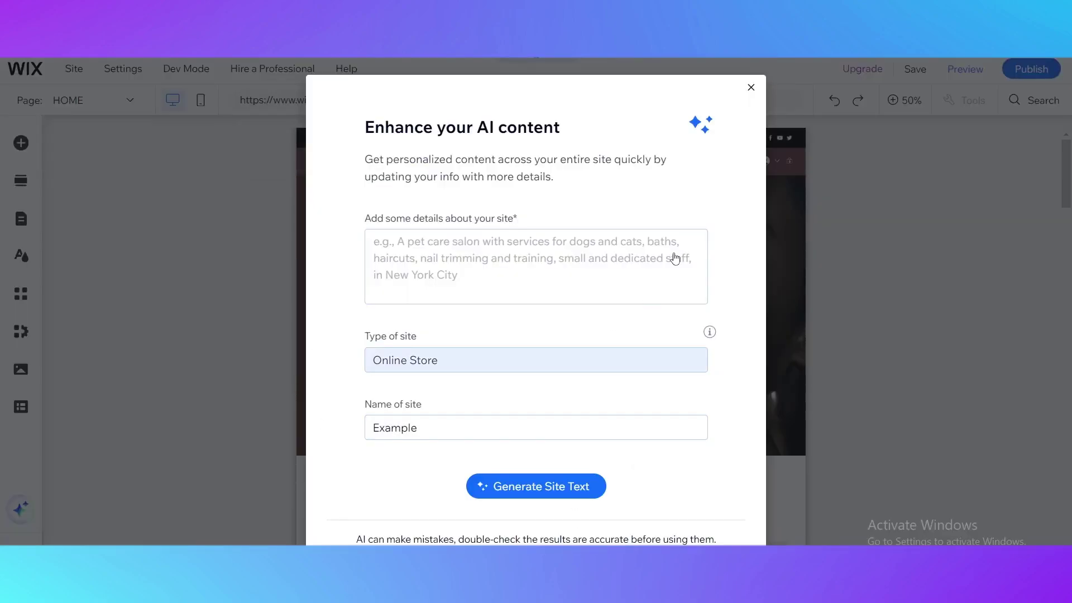
# Step: Dismiss the Enhance your AI content dialog to reveal the Beauty Shop homepage
pyautogui.click(749, 85)
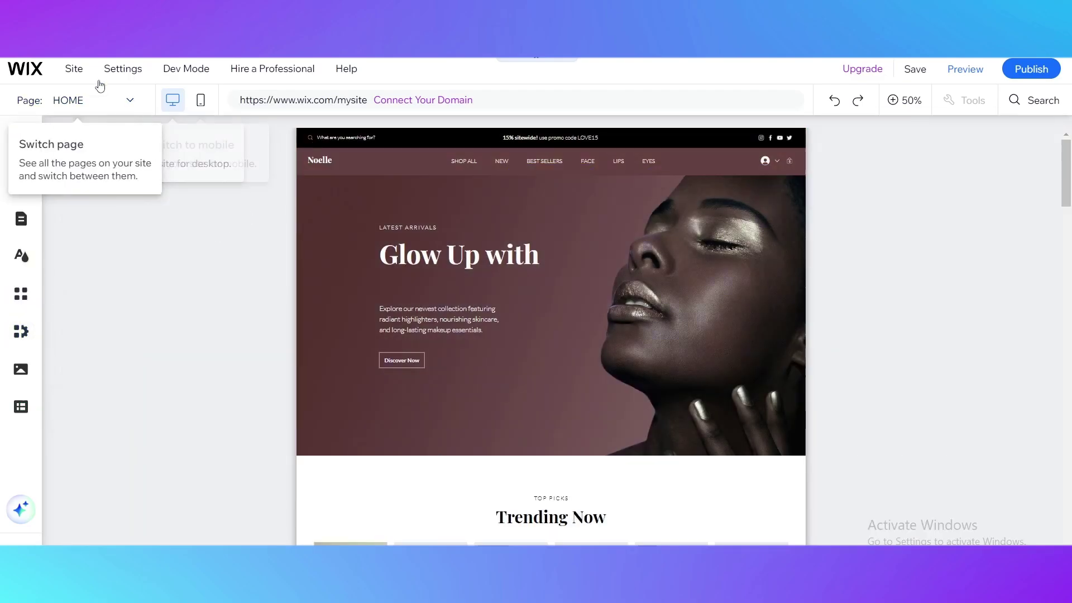
# Step: Save the site on a free Wix.com domain ending in /example and close the confirmation
pyautogui.click(915, 69)
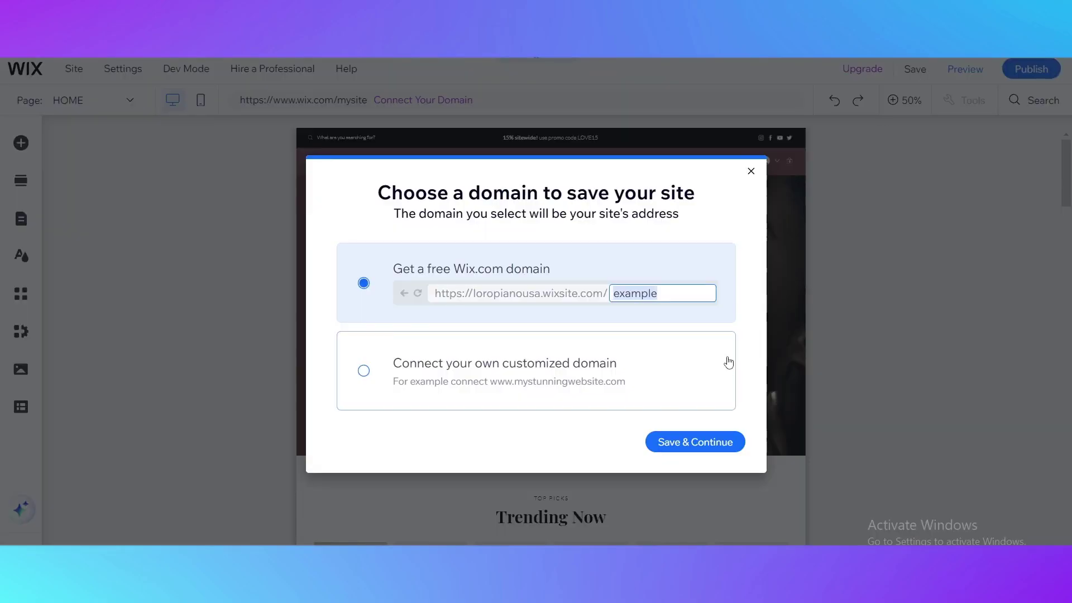
pyautogui.click(699, 443)
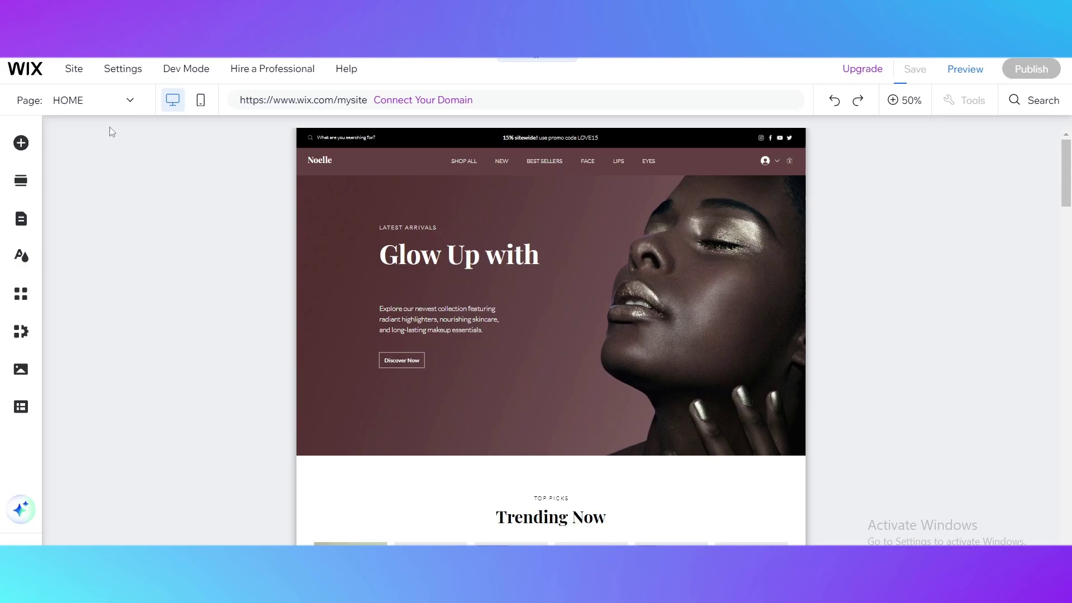
pyautogui.moveTo(83, 77)
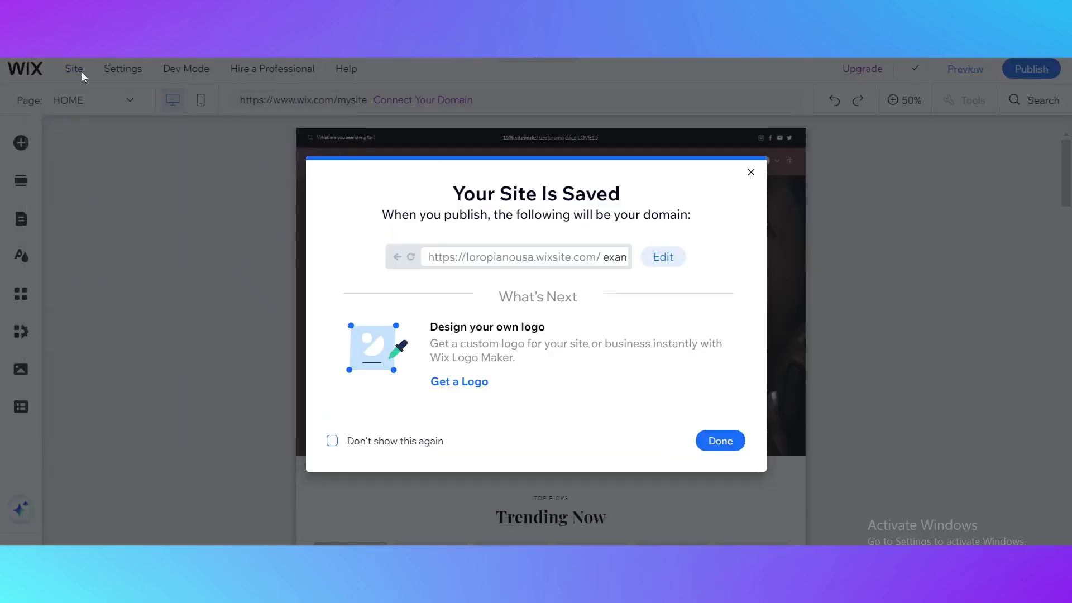
pyautogui.click(720, 441)
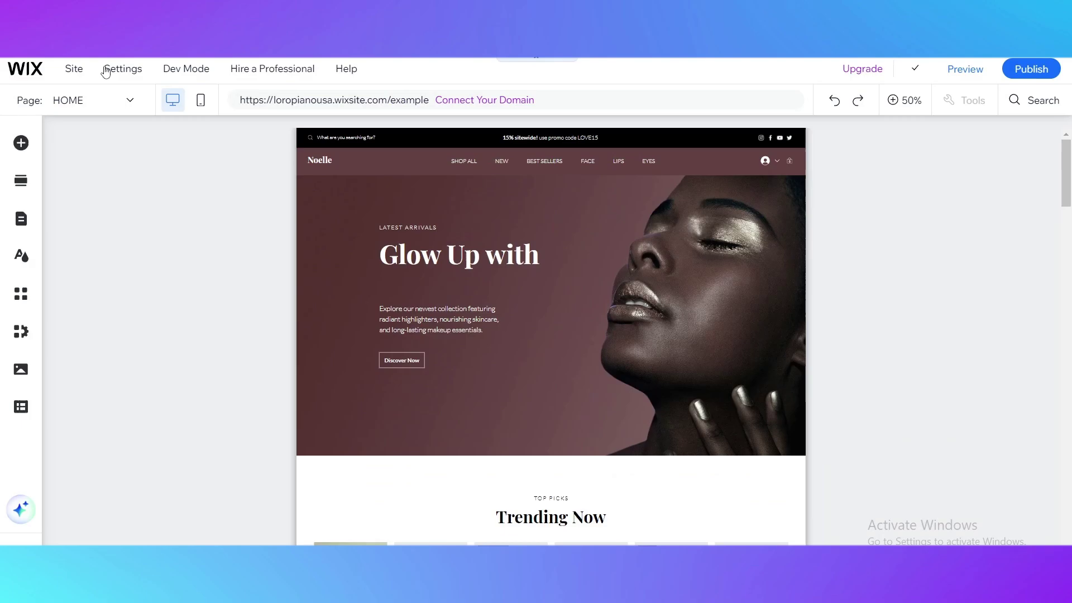
# Step: Choose Transfer Site from the Site menu to open the transfer dialog
pyautogui.moveTo(79, 85)
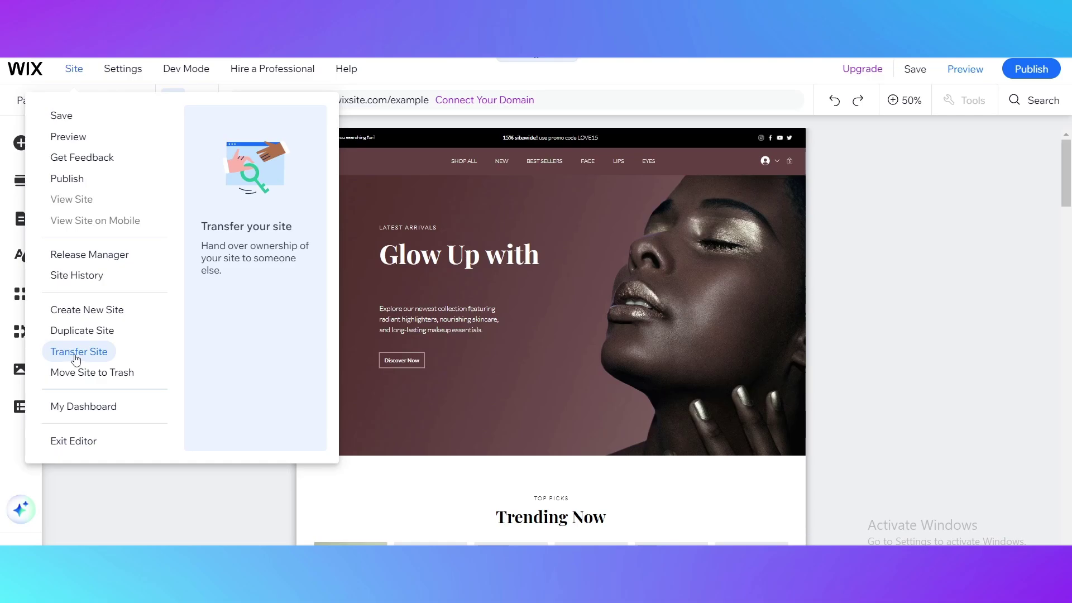
pyautogui.click(77, 352)
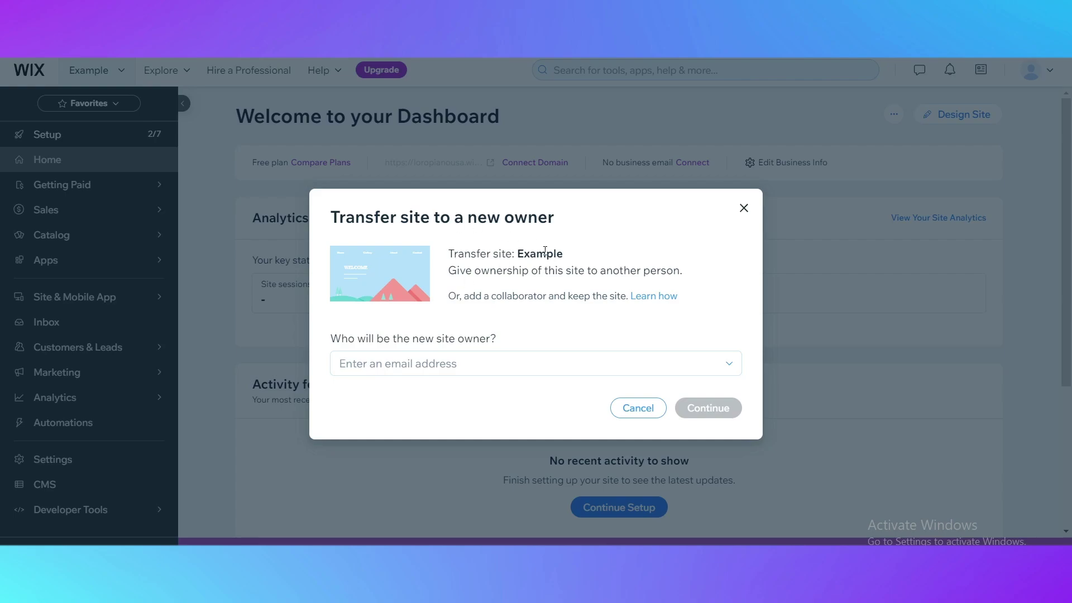
# Step: Enter the new owner's e-mail address in the transfer dialog and select it
pyautogui.moveTo(517, 254); pyautogui.dragTo(569, 264)
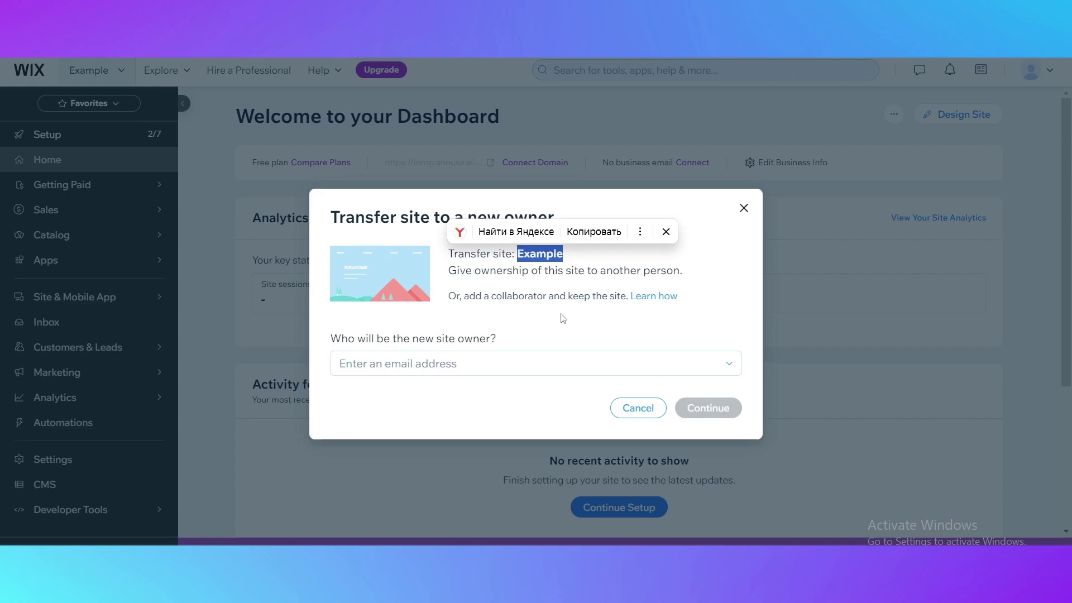
pyautogui.click(372, 369)
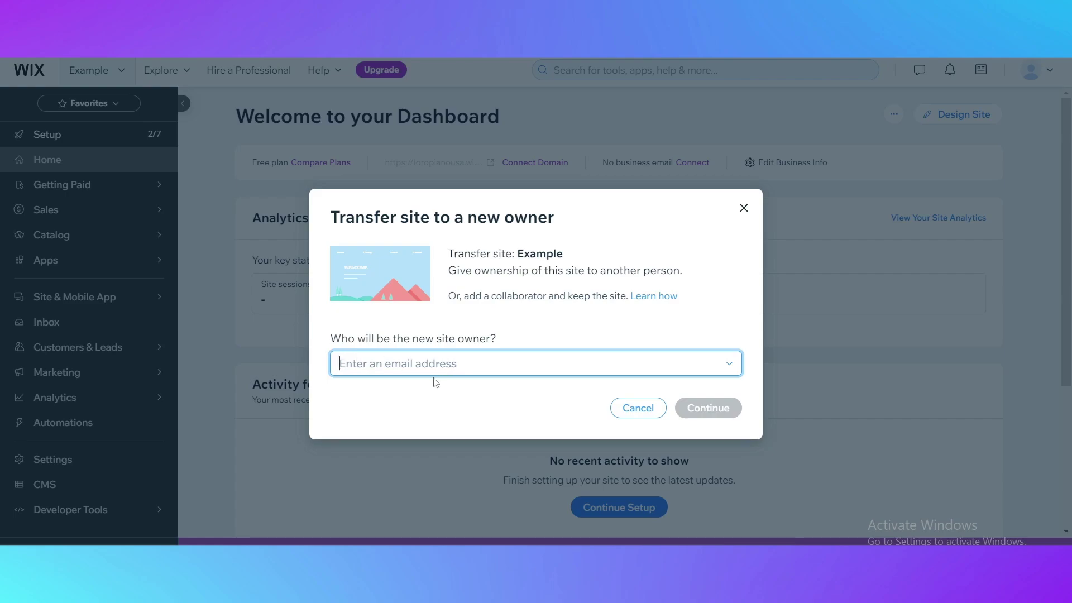
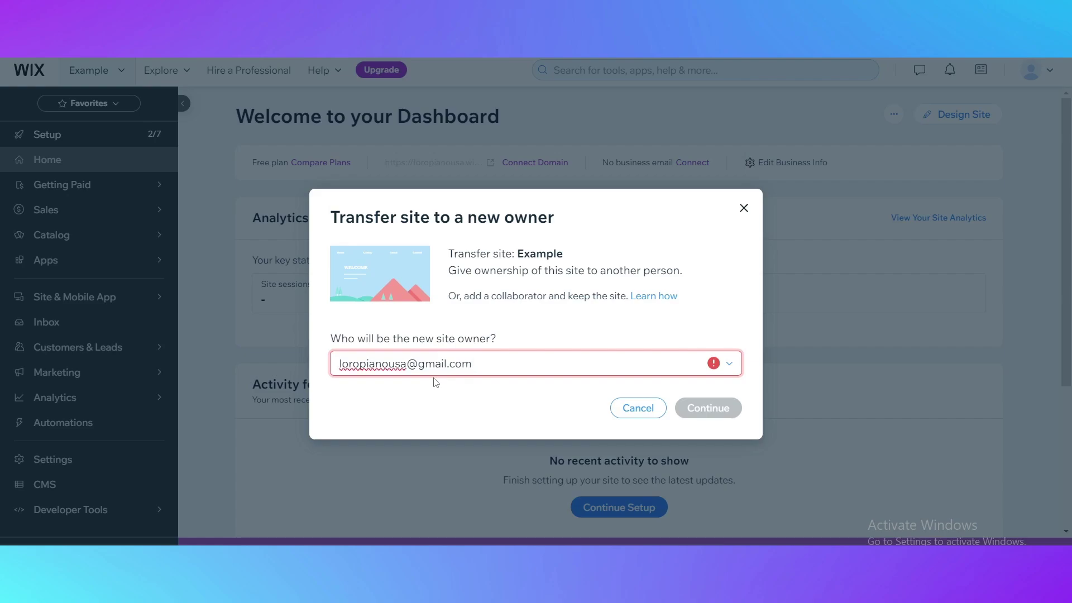
pyautogui.moveTo(715, 366)
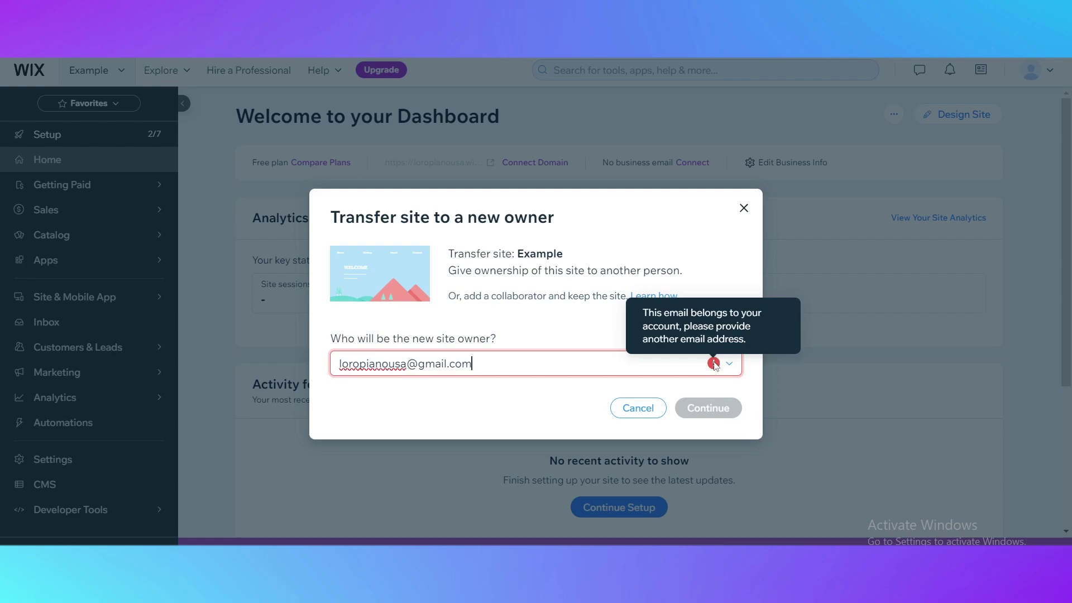
pyautogui.hotkey('ctrl', 'a')
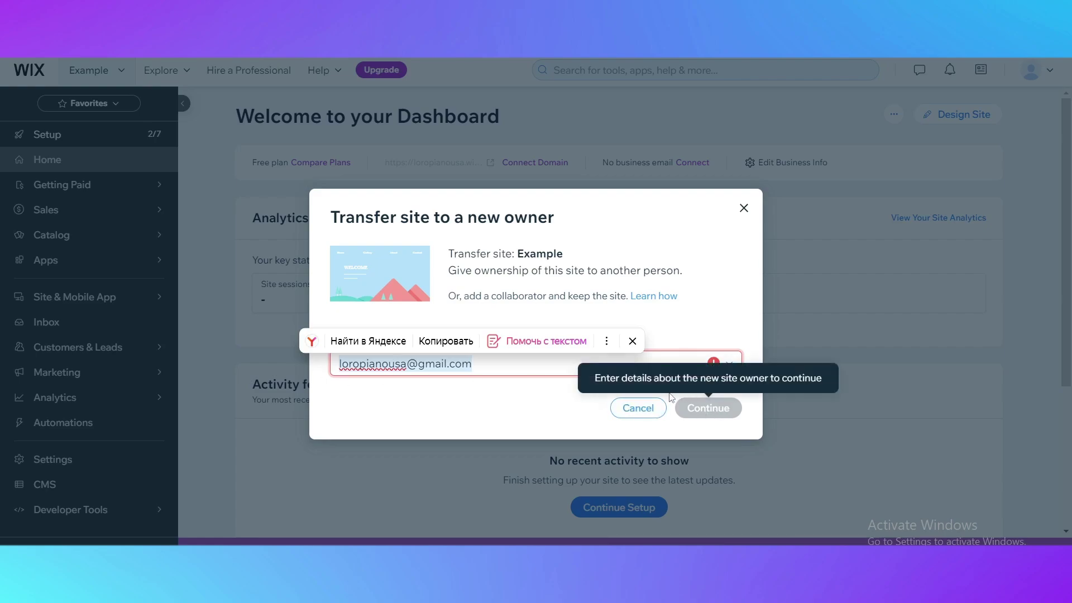
pyautogui.click(434, 410)
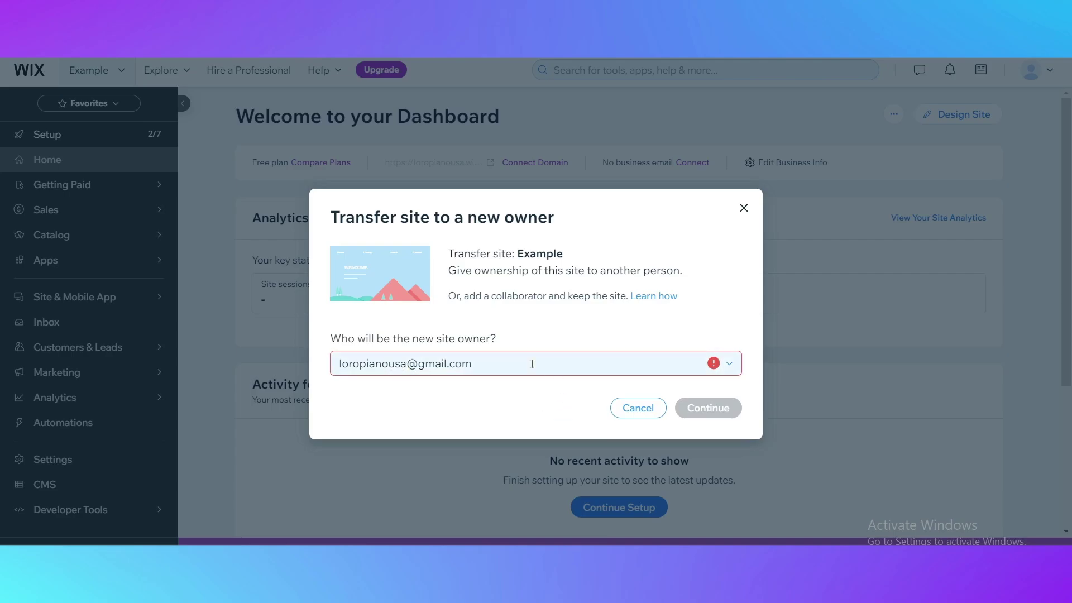
pyautogui.click(664, 360)
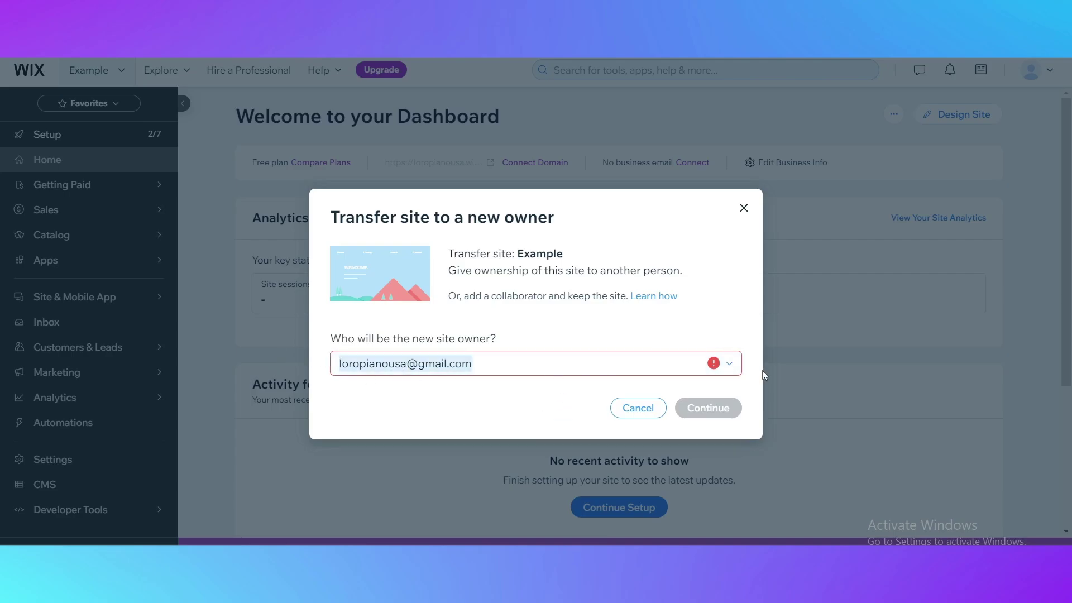
# Step: Dismiss the Transfer Site dialog without transferring, returning to the Example site's dashboard
pyautogui.click(743, 208)
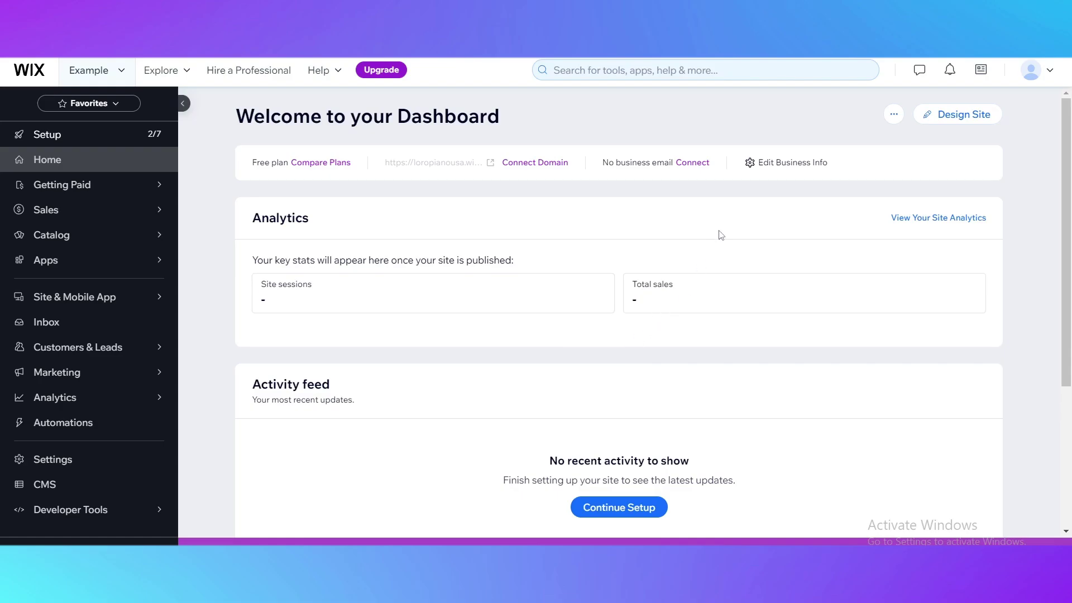
pyautogui.scroll(-4, 592, 332)
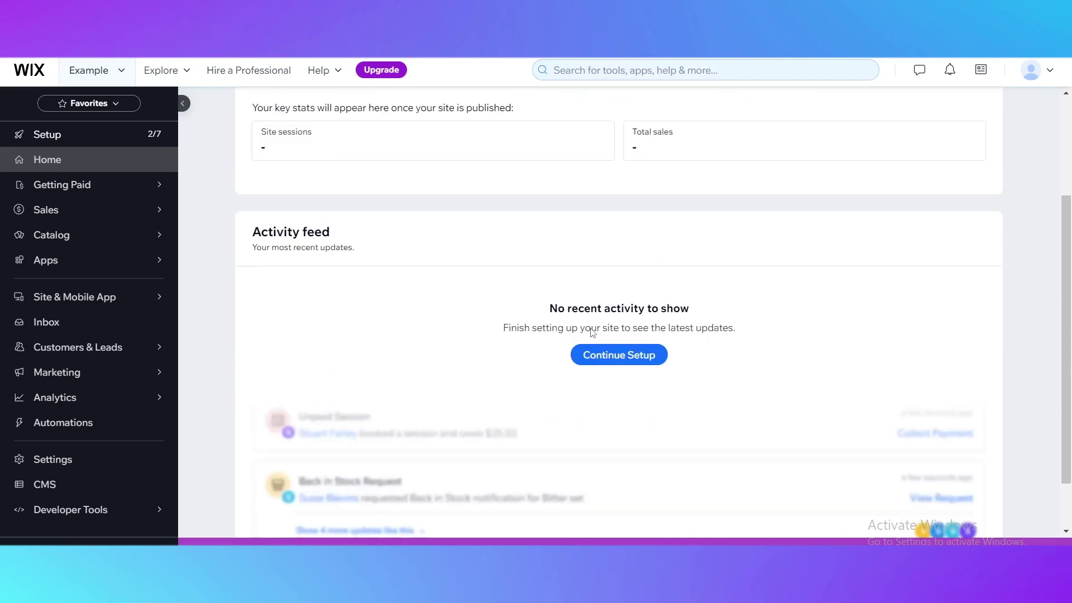
pyautogui.scroll(4, 595, 332)
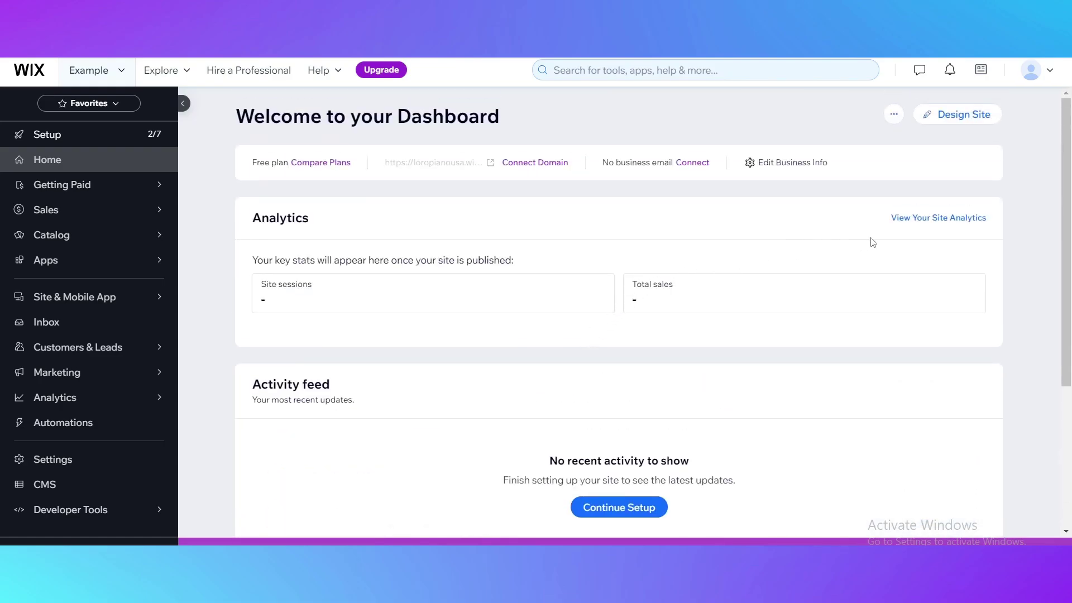